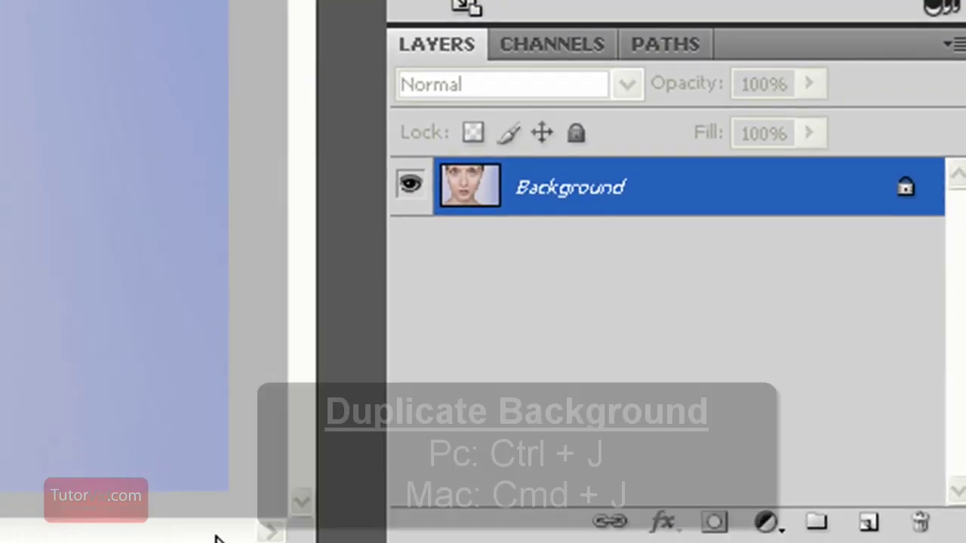
- Duplicate the Background layer and remove the moles and spots on the cheek nearer the ear with the Spot Healing Brush
key(ctrl+j)
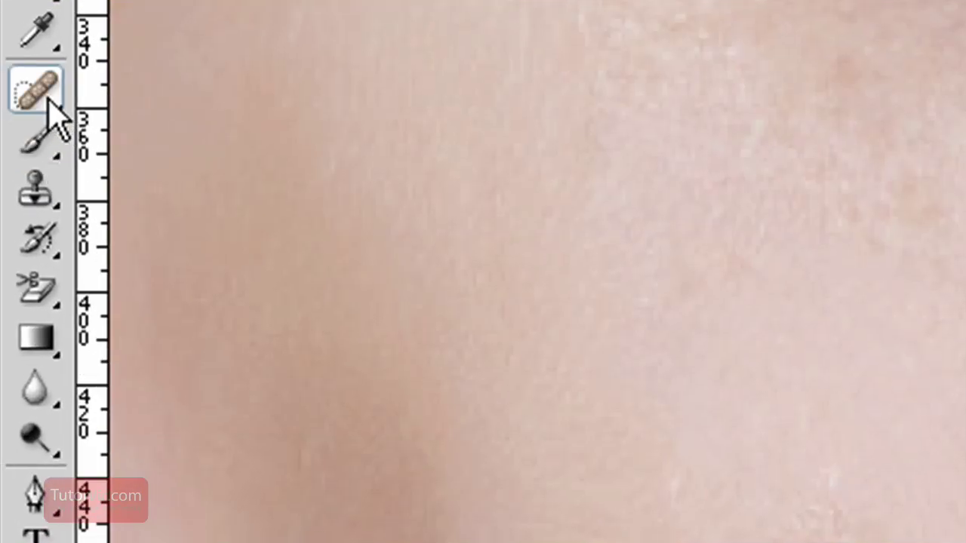
drag(50, 96, 226, 91)
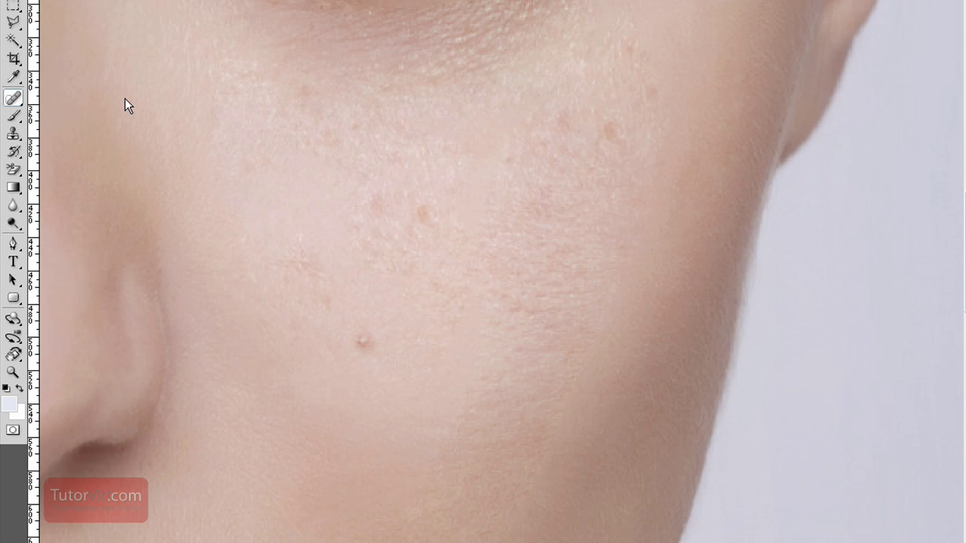
drag(357, 349, 367, 340)
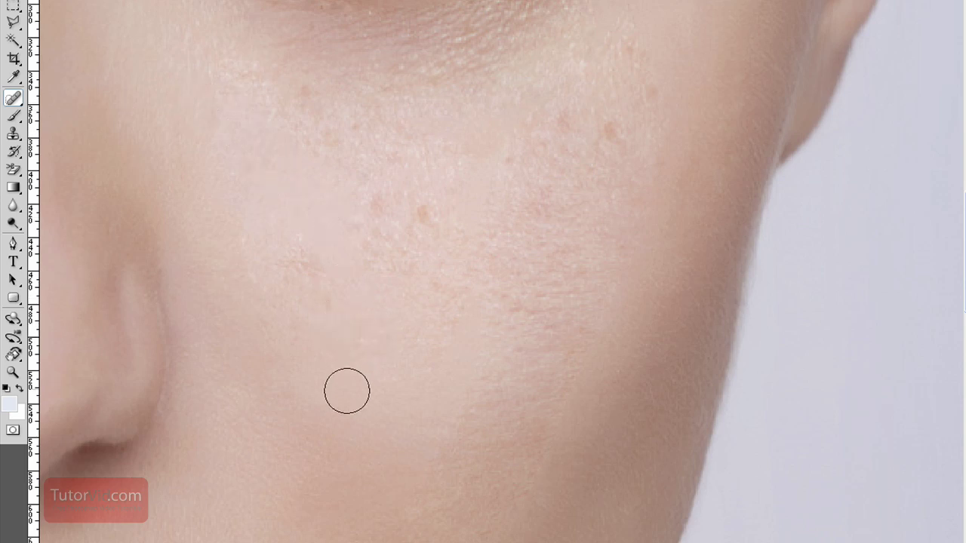
click(425, 215)
click(626, 54)
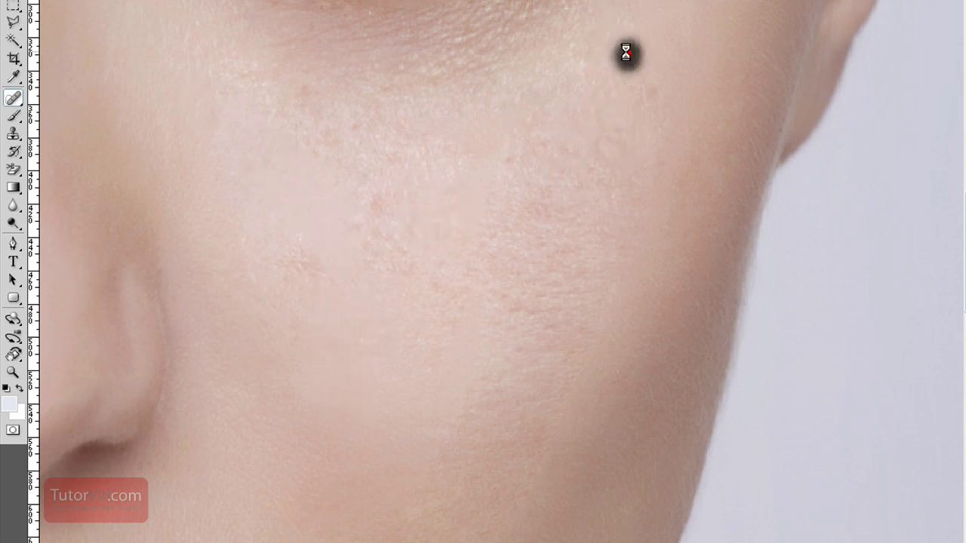
click(648, 99)
- Heal the remaining spots on the opposite cheek, near the mouth and beside the bridge of the nose
mouse_move(317, 350)
mouse_down()
mouse_move(468, 366)
mouse_move(799, 362)
mouse_move(824, 311)
mouse_up()
click(382, 358)
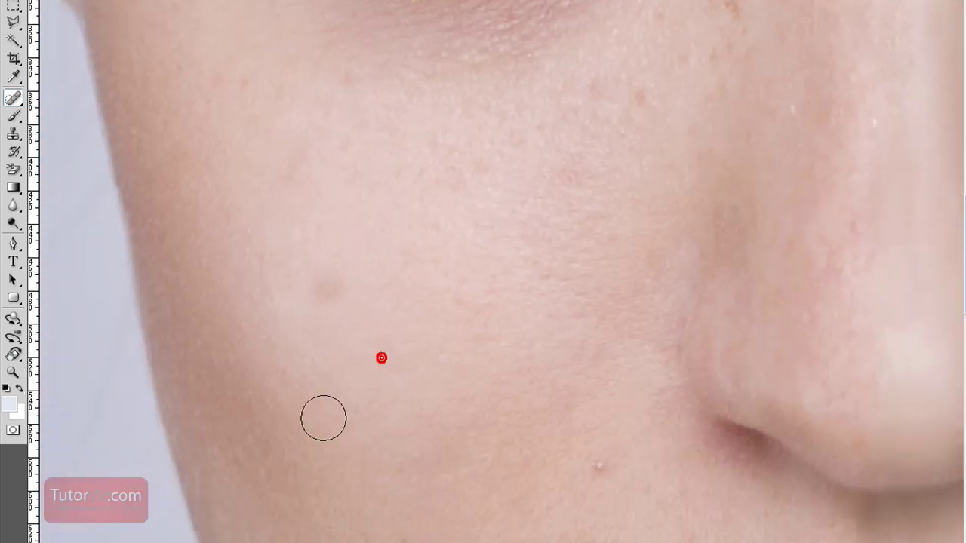
click(328, 299)
click(602, 473)
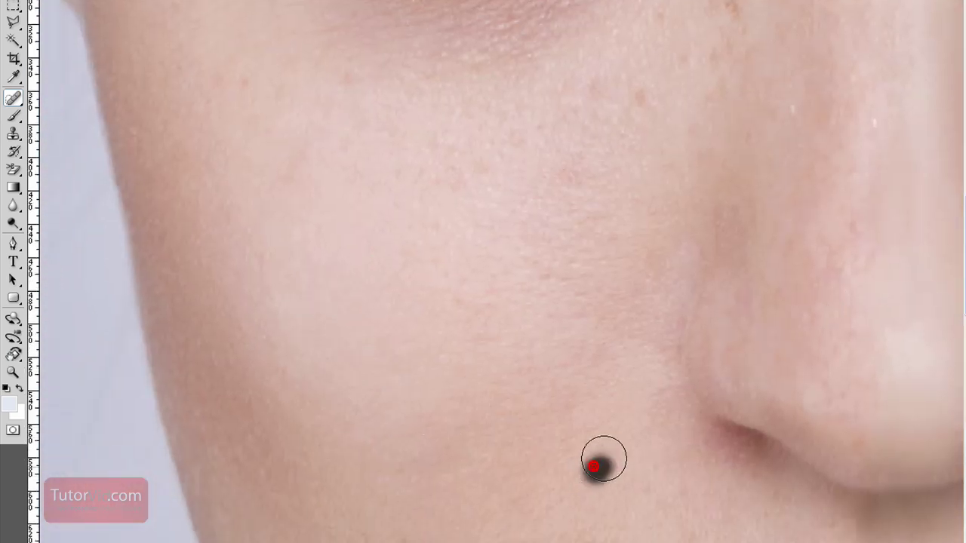
drag(602, 287, 550, 522)
click(580, 335)
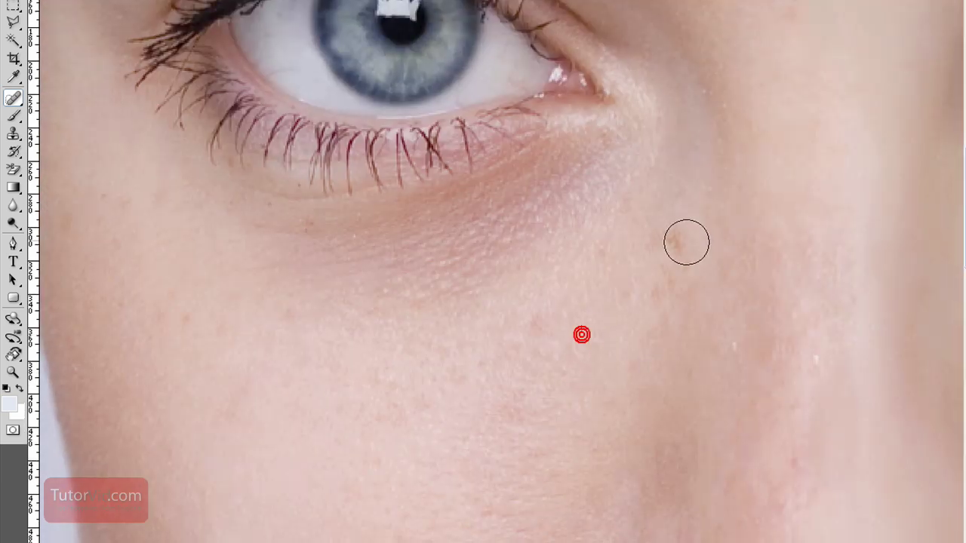
click(674, 234)
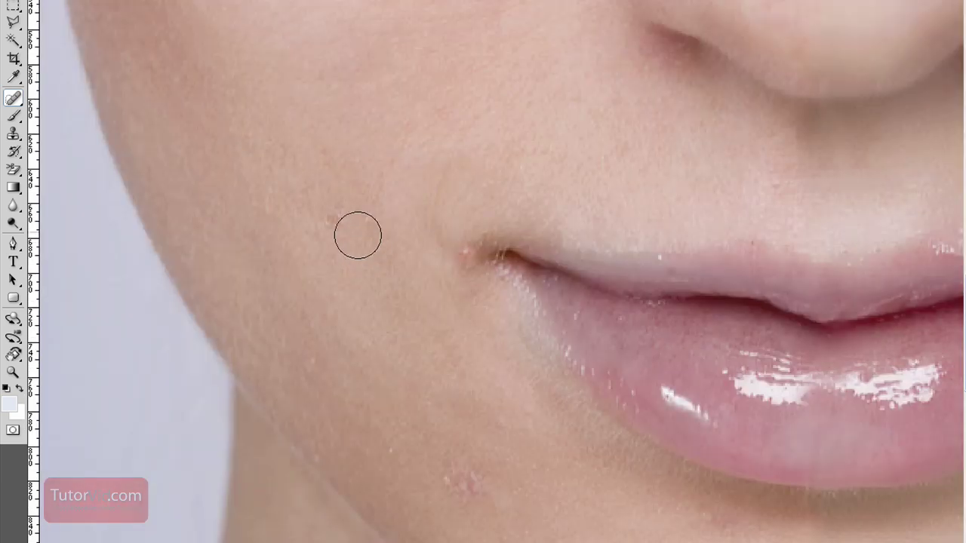
key(ctrl+0)
drag(229, 113, 373, 268)
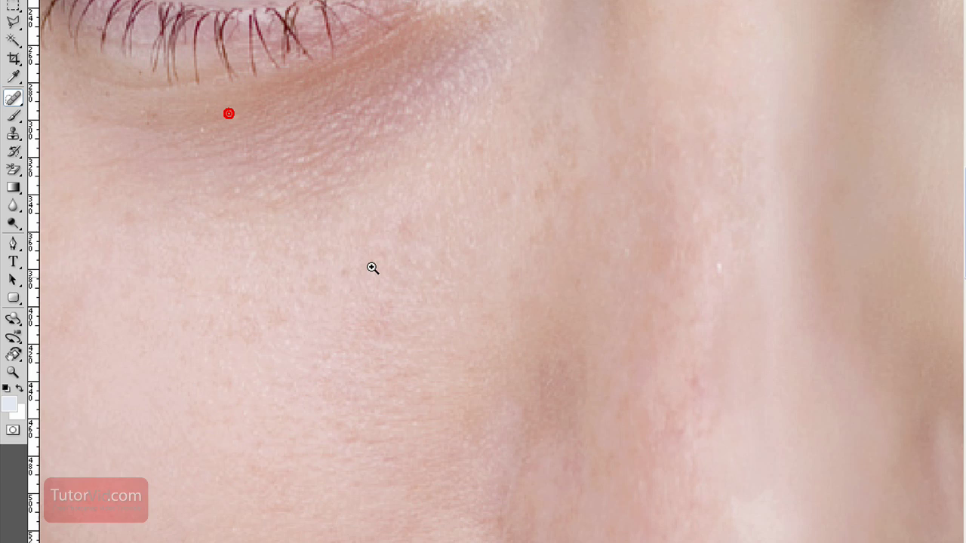
key(ctrl+0)
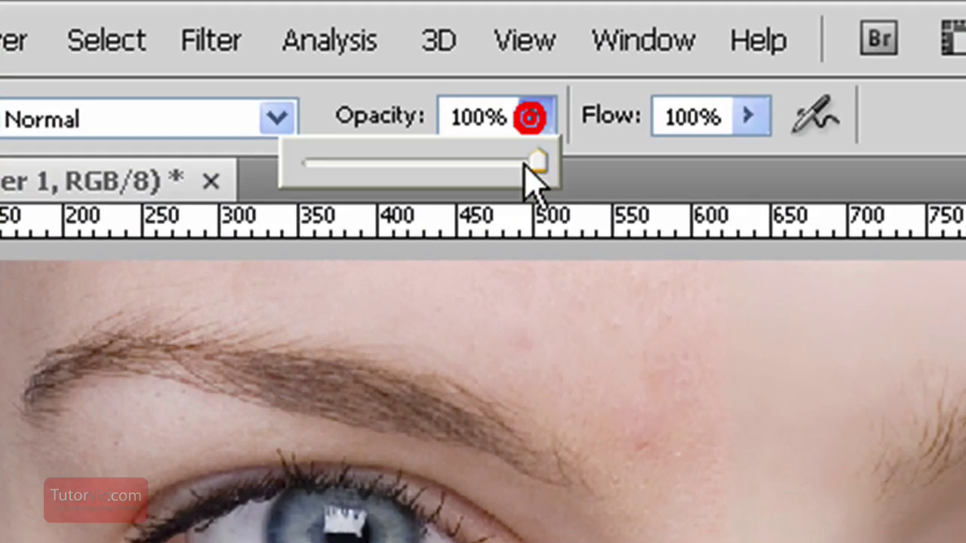
- Lower the Brush opacity to 20% and paint light skin tone over the shadows under the eyes
mouse_move(526, 166)
mouse_down()
mouse_move(346, 168)
mouse_move(285, 201)
mouse_move(250, 203)
mouse_move(328, 190)
mouse_up()
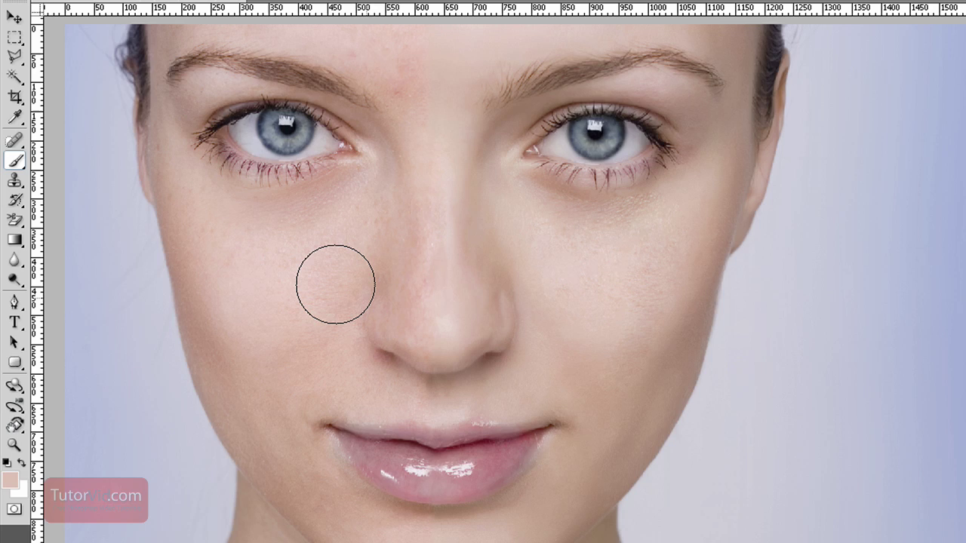
mouse_move(541, 189)
mouse_down()
mouse_move(581, 210)
mouse_move(654, 182)
mouse_move(636, 189)
mouse_up()
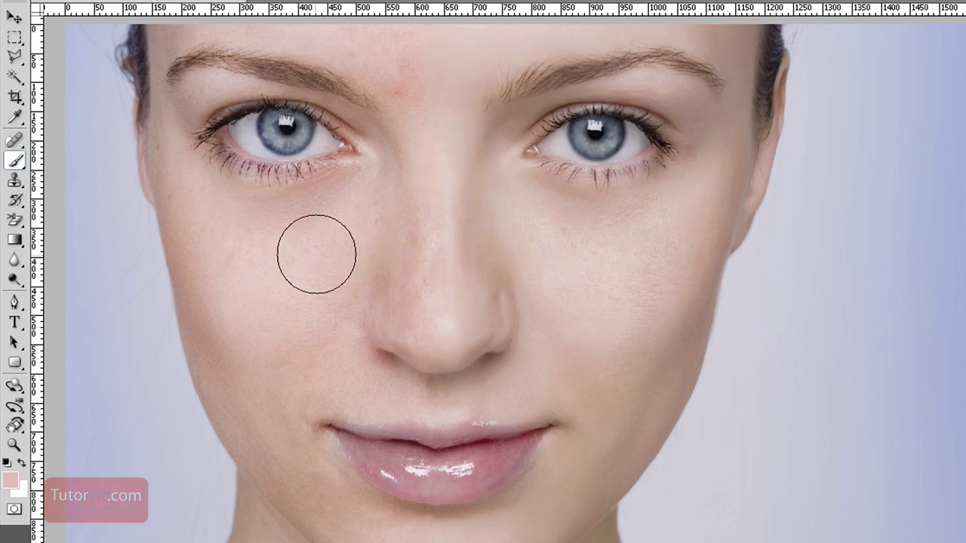
key(v)
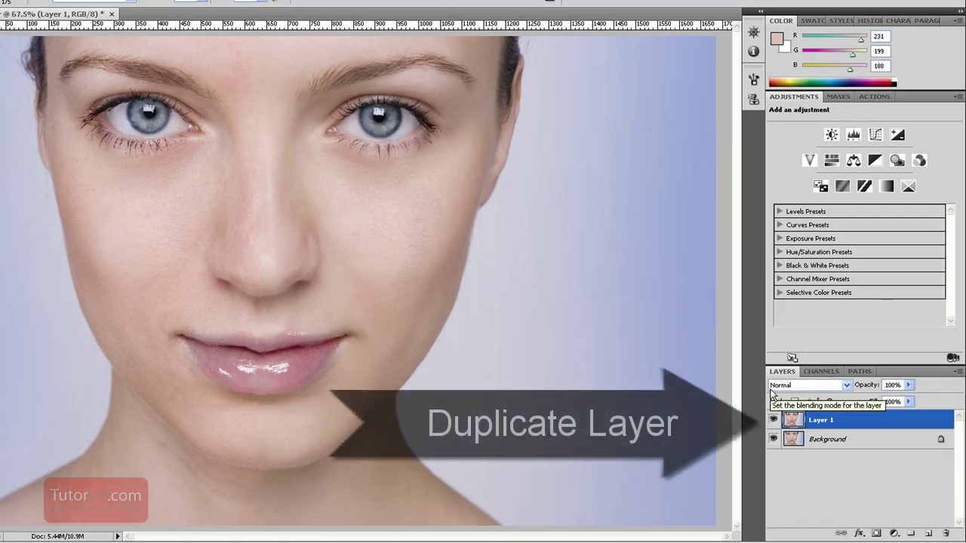
- Duplicate Layer 1 and rename the copy airbrush
key(ctrl+j)
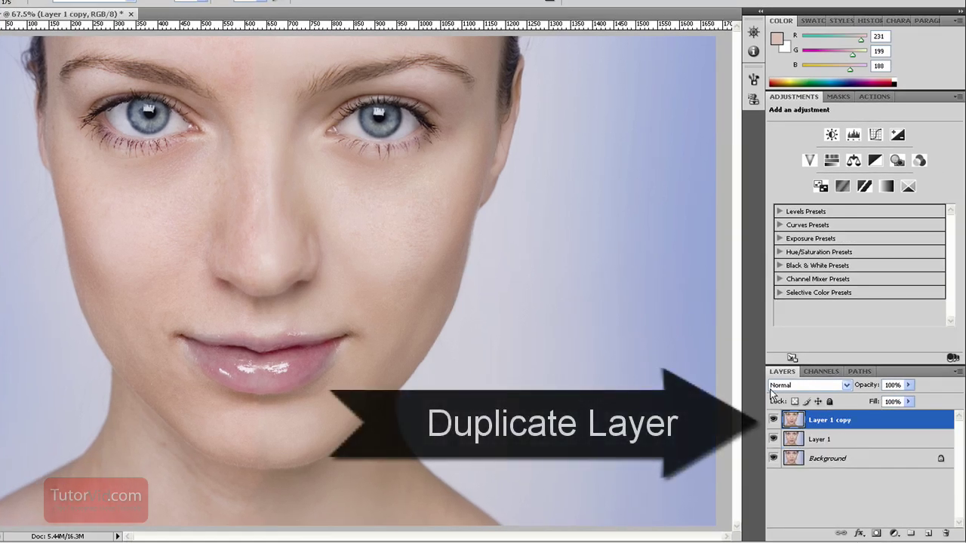
double_click(838, 420)
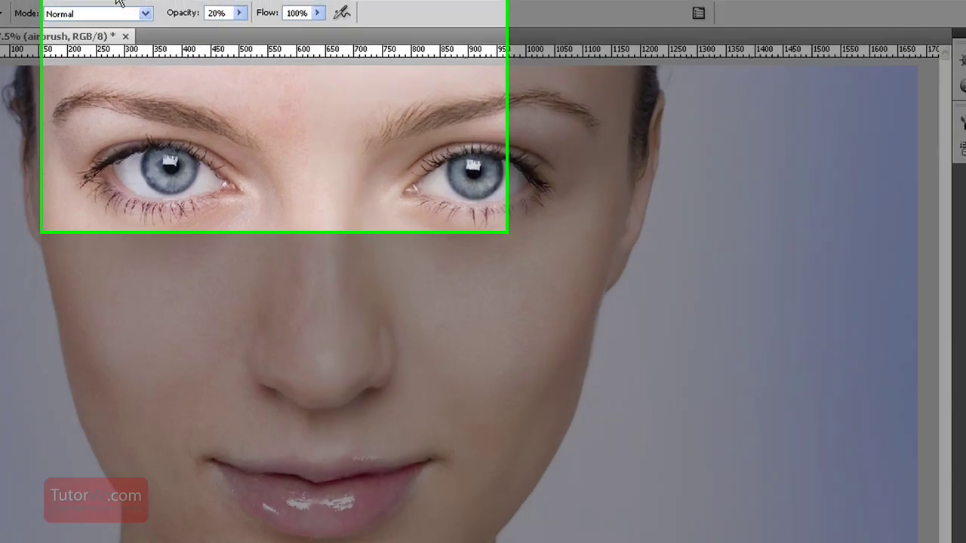
- Apply a Gaussian Blur with a radius of 5.0 pixels to the airbrush layer
click(163, 31)
mouse_move(341, 369)
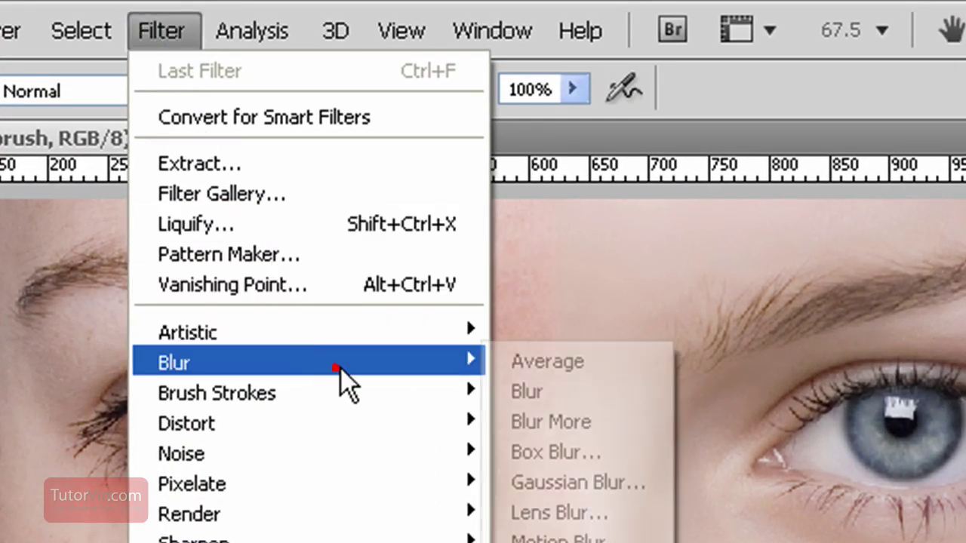
click(629, 486)
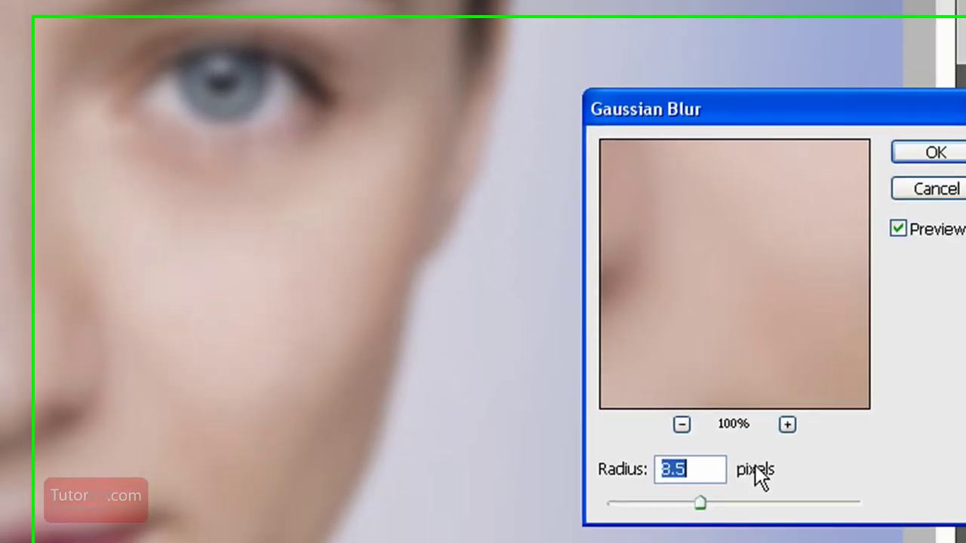
click(603, 473)
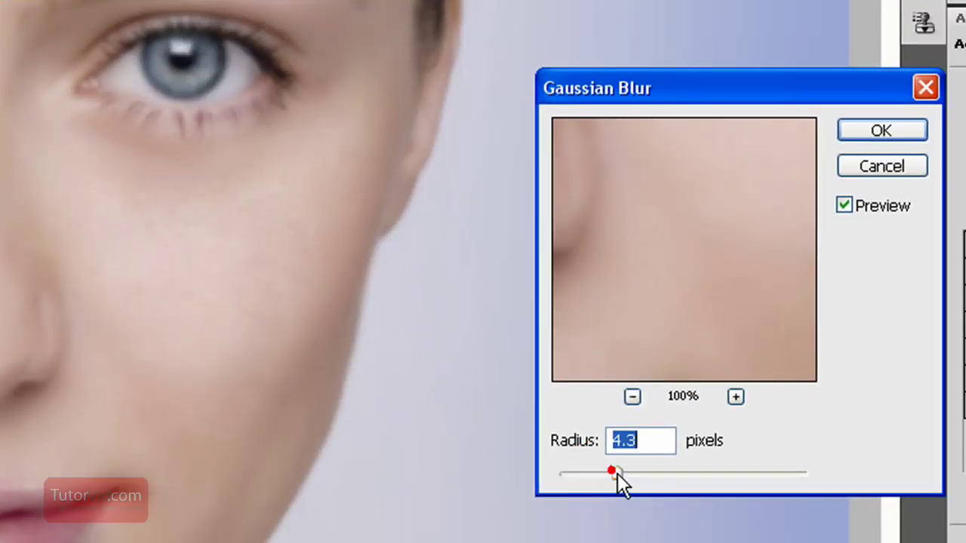
drag(617, 483, 626, 475)
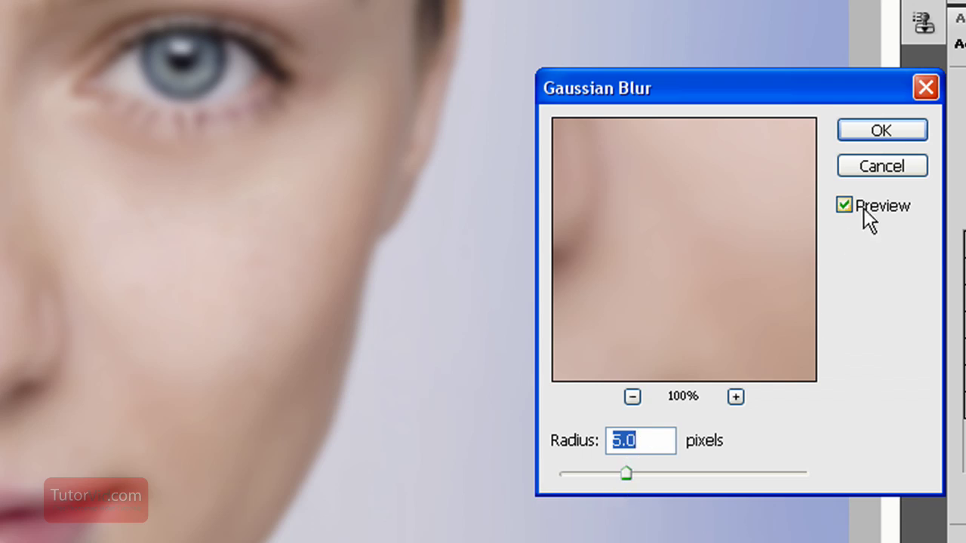
click(882, 130)
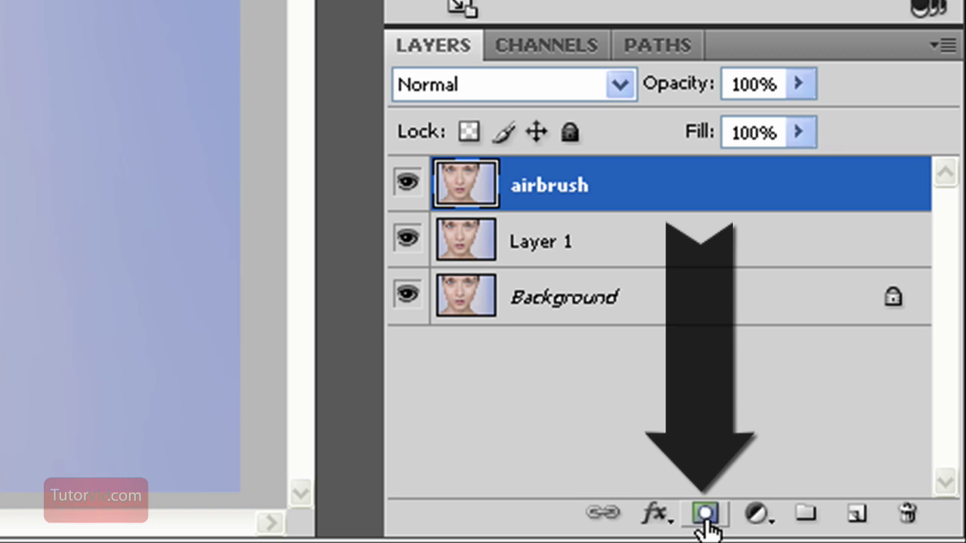
- Add a layer mask to the airbrush layer and fill it with black
click(708, 520)
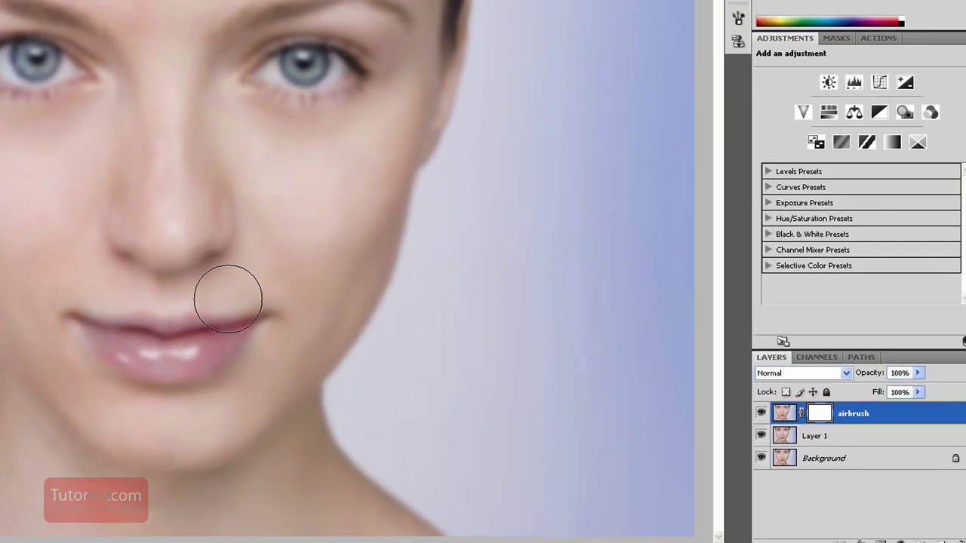
key(ctrl+BackSpace)
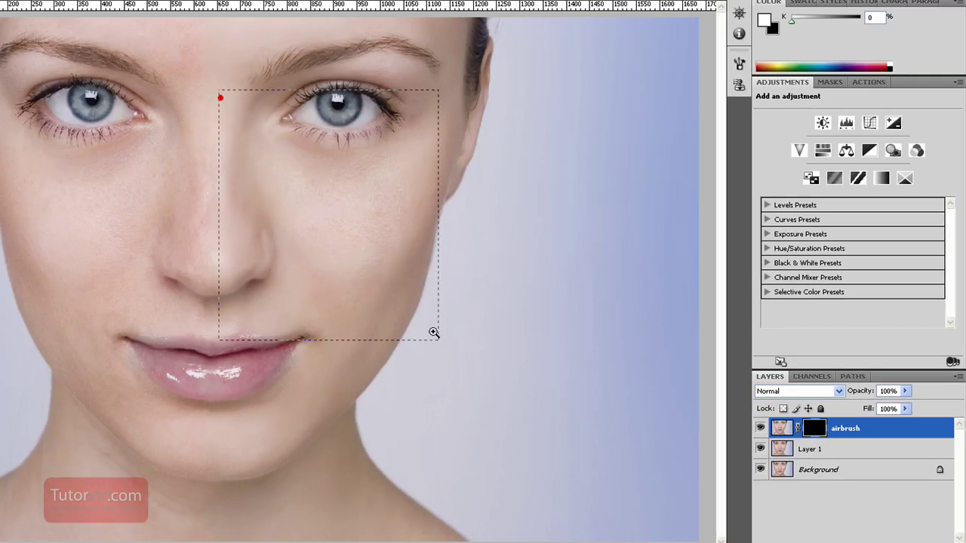
- Paint white on the airbrush mask over both cheeks and under the eyes to smooth the skin
drag(433, 332, 450, 397)
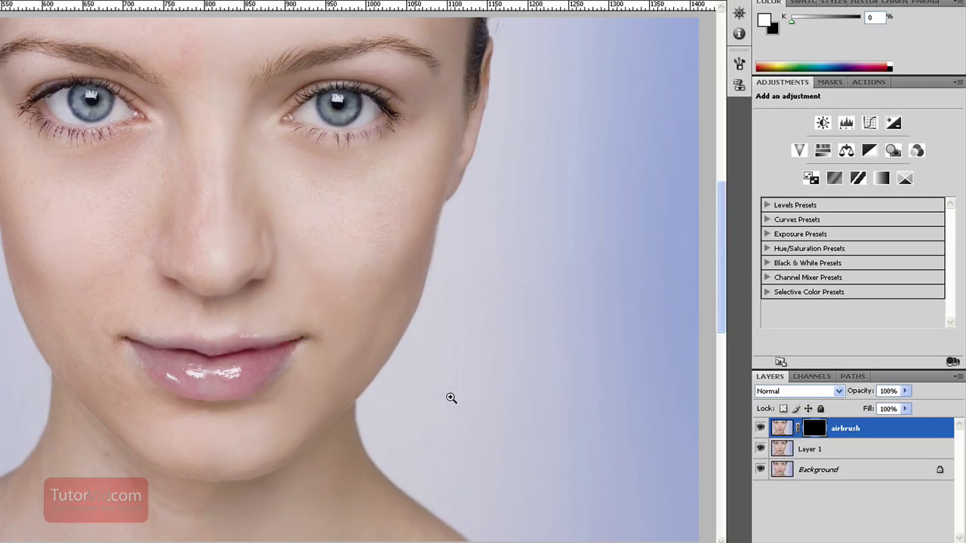
drag(290, 307, 403, 345)
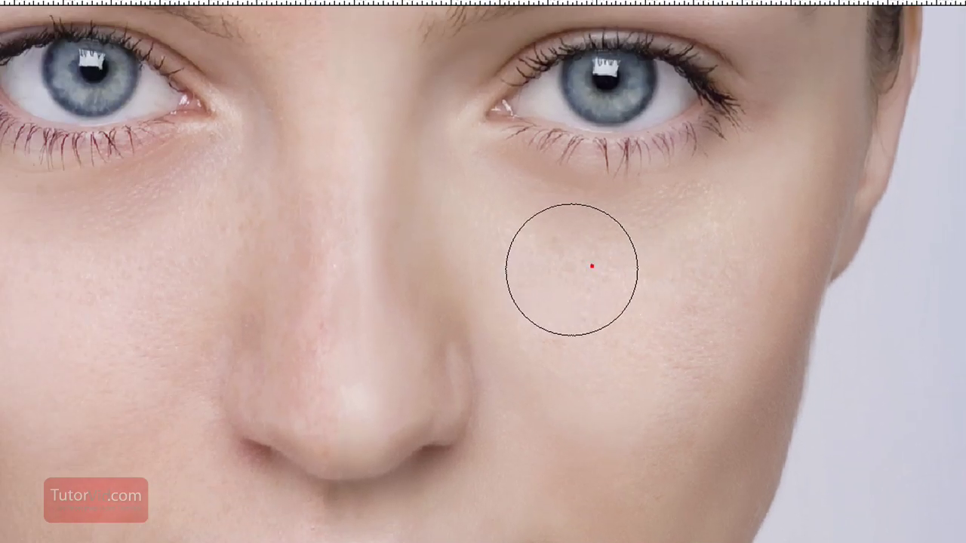
mouse_move(571, 270)
mouse_down()
mouse_move(548, 231)
mouse_move(545, 262)
mouse_move(694, 275)
mouse_move(681, 375)
mouse_move(621, 298)
mouse_move(609, 325)
mouse_move(566, 349)
mouse_move(622, 342)
mouse_move(674, 364)
mouse_move(758, 205)
mouse_up()
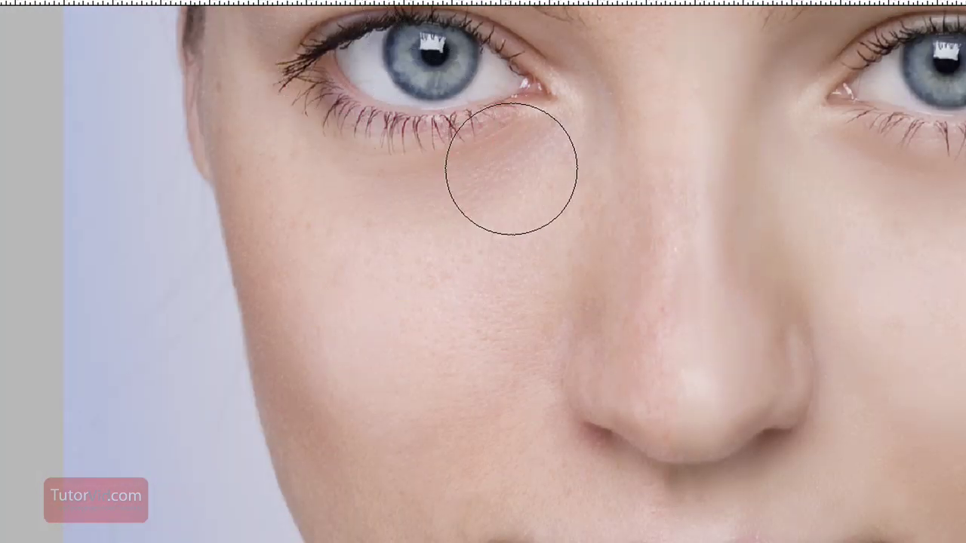
mouse_move(511, 168)
mouse_down()
mouse_move(382, 213)
mouse_move(378, 197)
mouse_move(485, 239)
mouse_move(513, 288)
mouse_move(581, 222)
mouse_up()
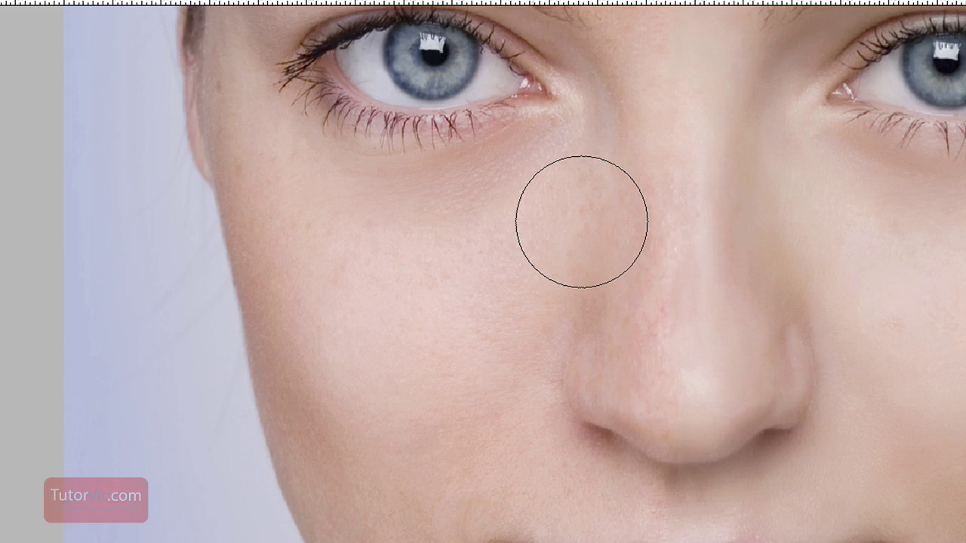
mouse_move(549, 470)
mouse_down()
mouse_move(584, 498)
mouse_move(497, 495)
mouse_move(446, 521)
mouse_up()
mouse_move(647, 127)
mouse_down()
mouse_move(623, 330)
mouse_move(607, 243)
mouse_up()
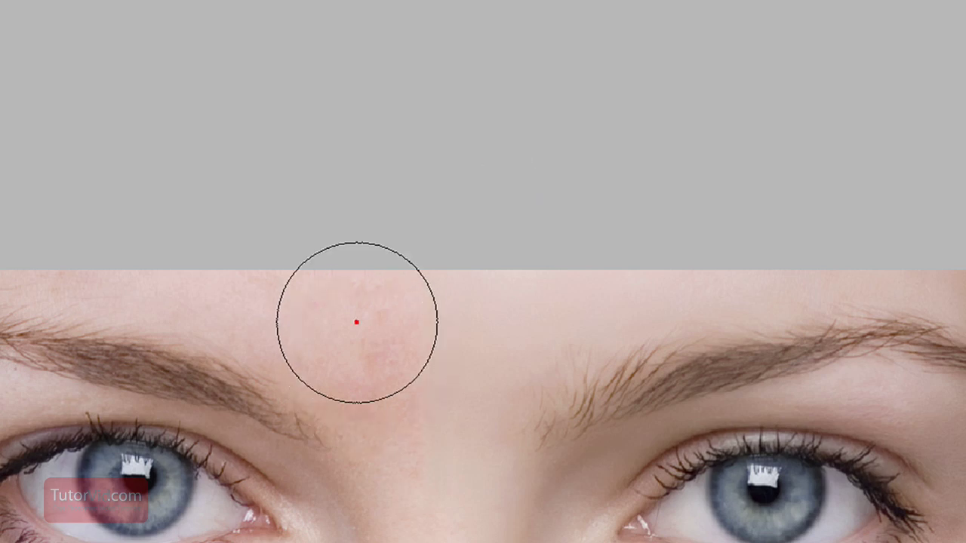
- Continue painting white on the mask over the forehead, neck and remaining cheek skin
click(403, 460)
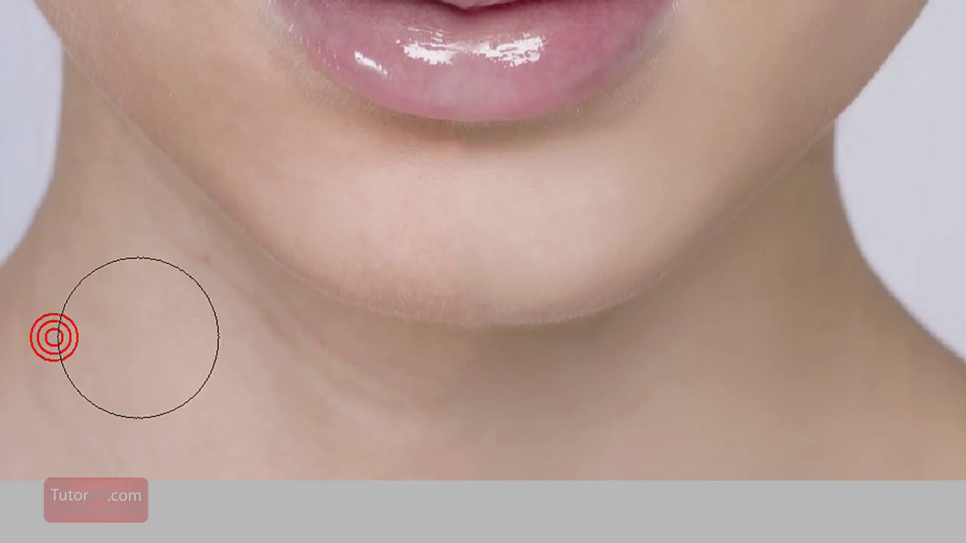
click(556, 425)
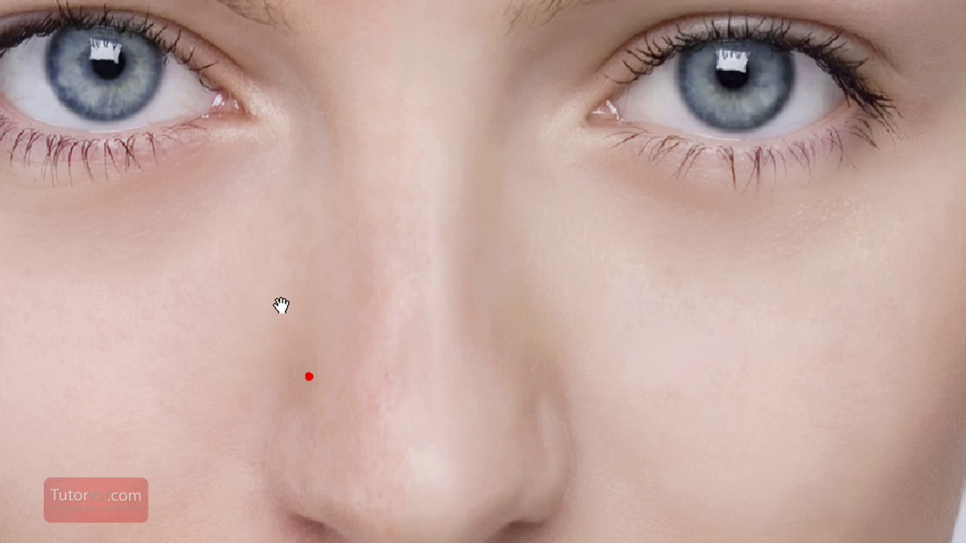
click(21, 296)
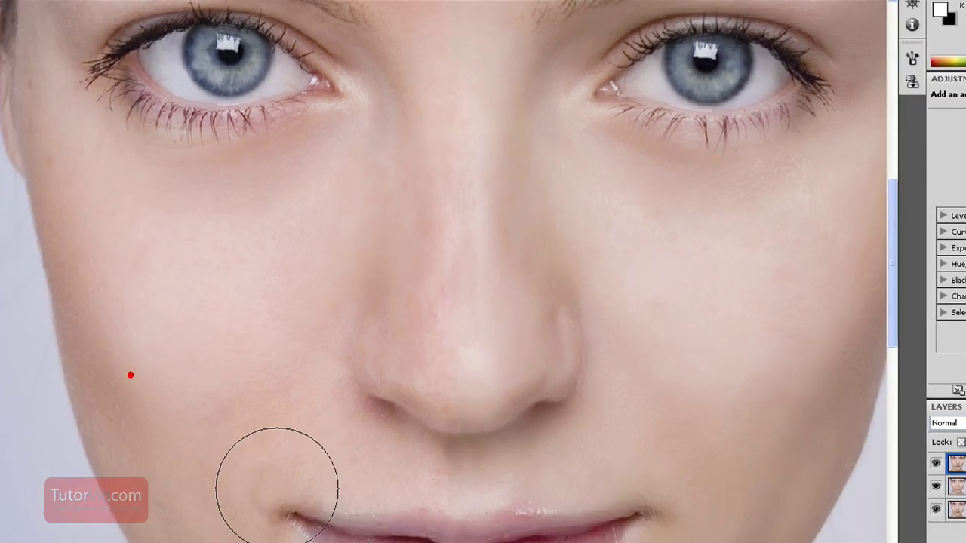
- Hide and show the airbrush layer and Layer 1 to compare the retouched face with the original
click(926, 474)
click(927, 453)
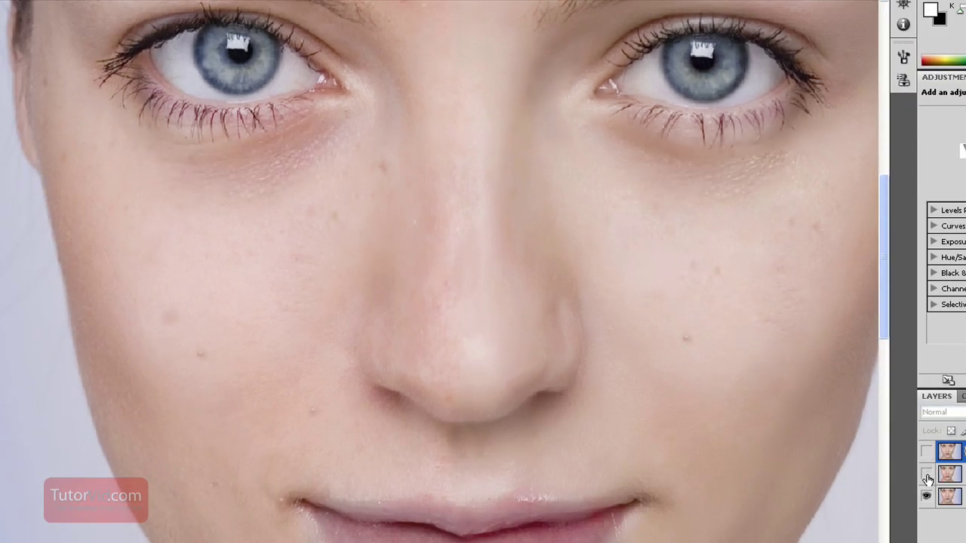
click(928, 453)
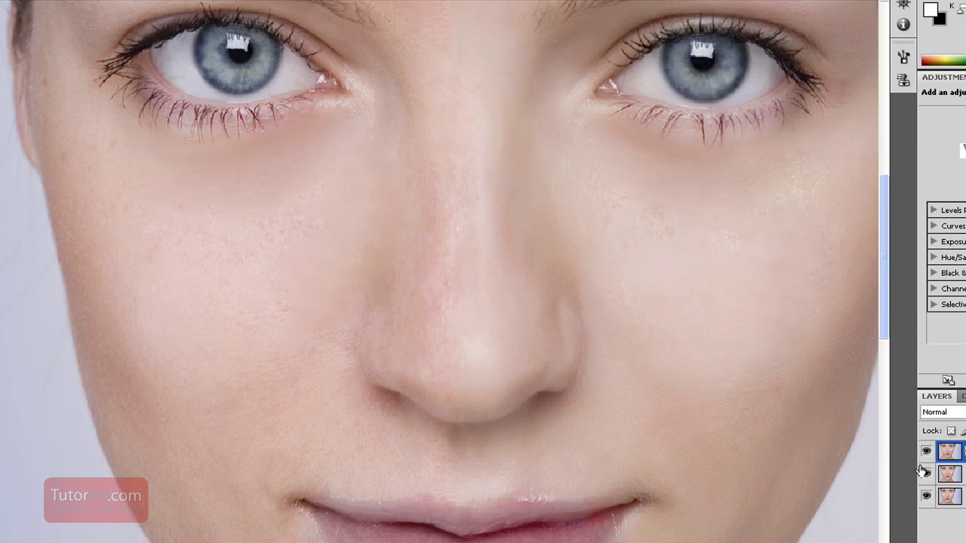
drag(660, 287, 561, 363)
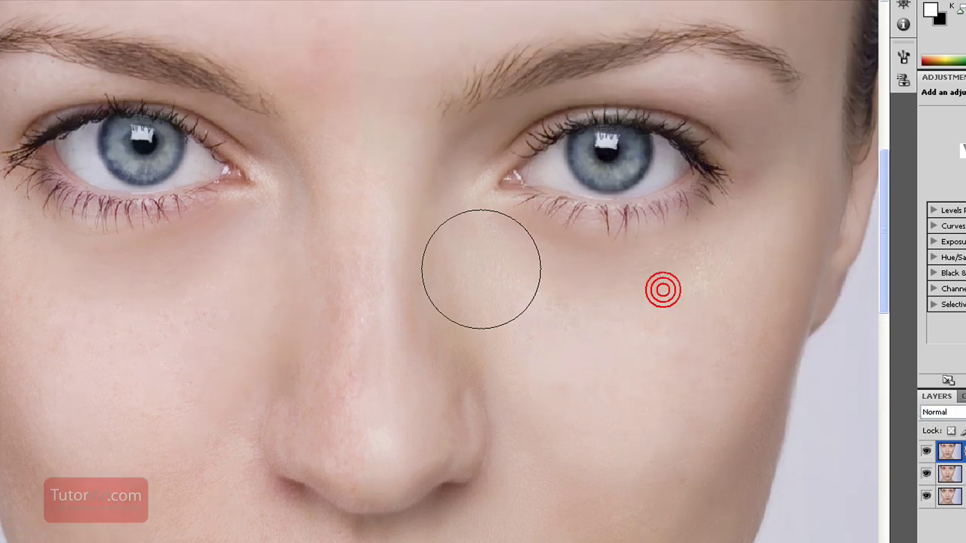
- Add a Curves adjustment layer above the airbrush layer
key(ctrl+0)
key(ctrl+2)
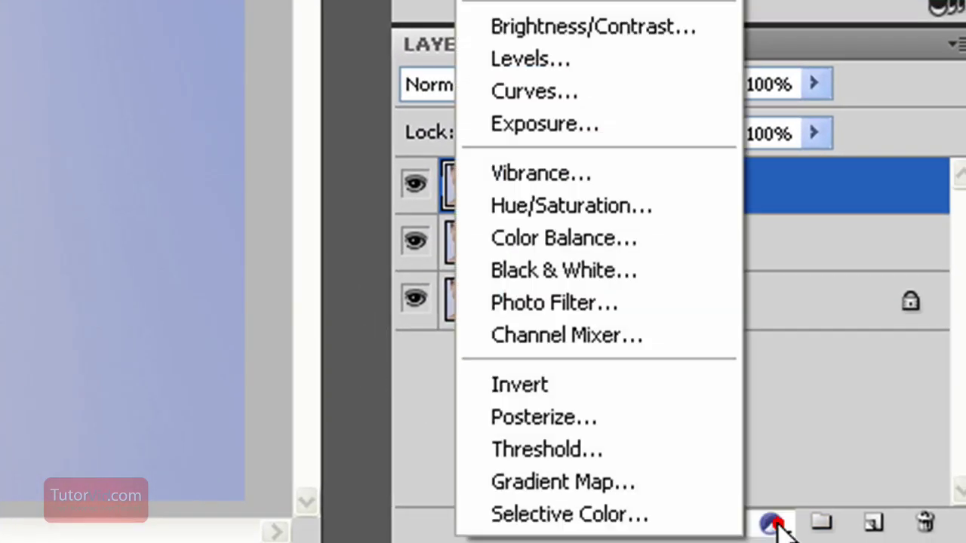
click(616, 94)
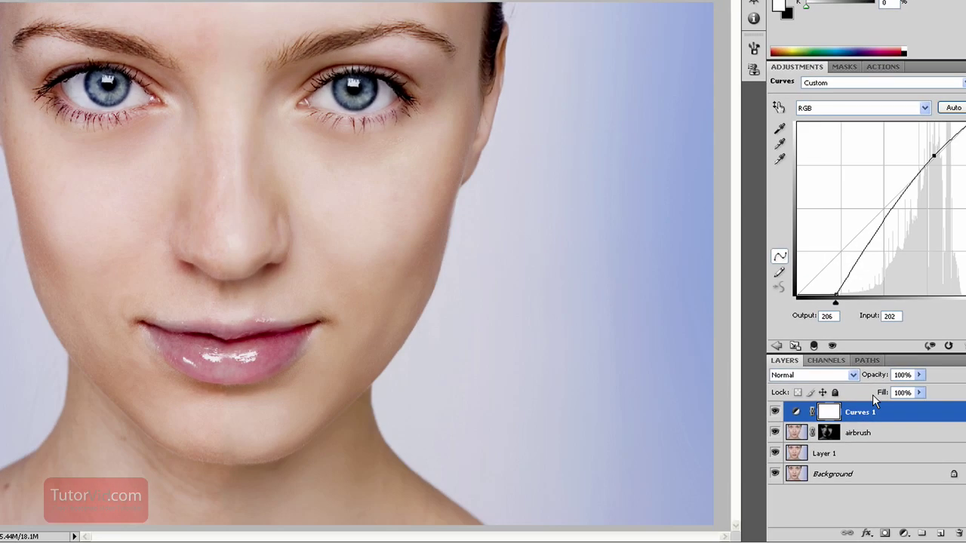
- Invert the Curves 1 mask to black and shrink the brush to fit inside the iris
key(ctrl+i)
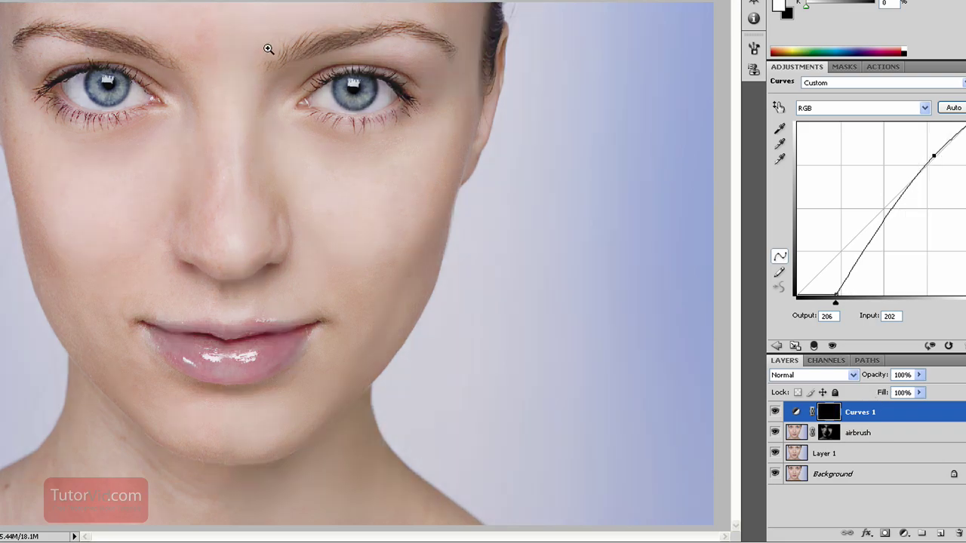
drag(268, 49, 469, 137)
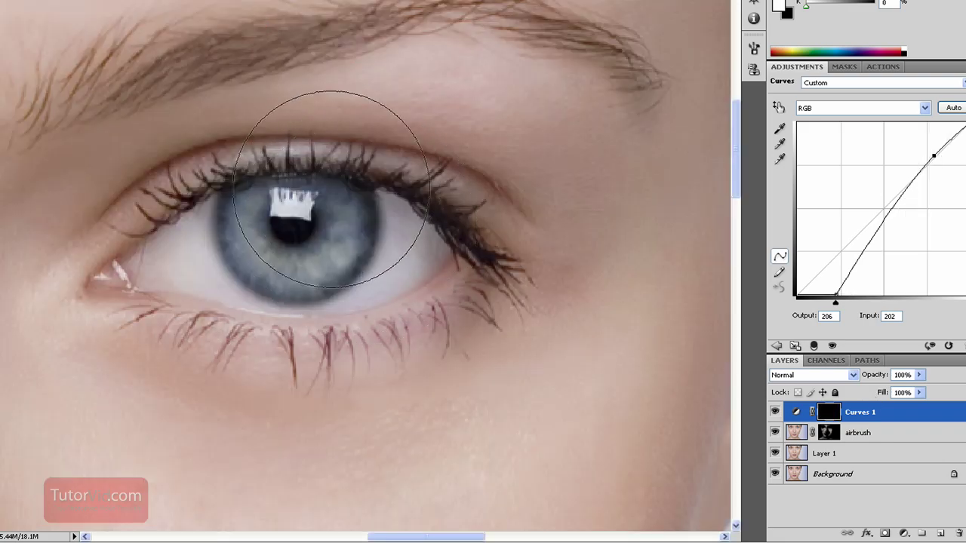
key(bracketleft)
key(bracketleft)
key(bracketleft)
key(bracketleft)
key(bracketleft)
key(bracketleft)
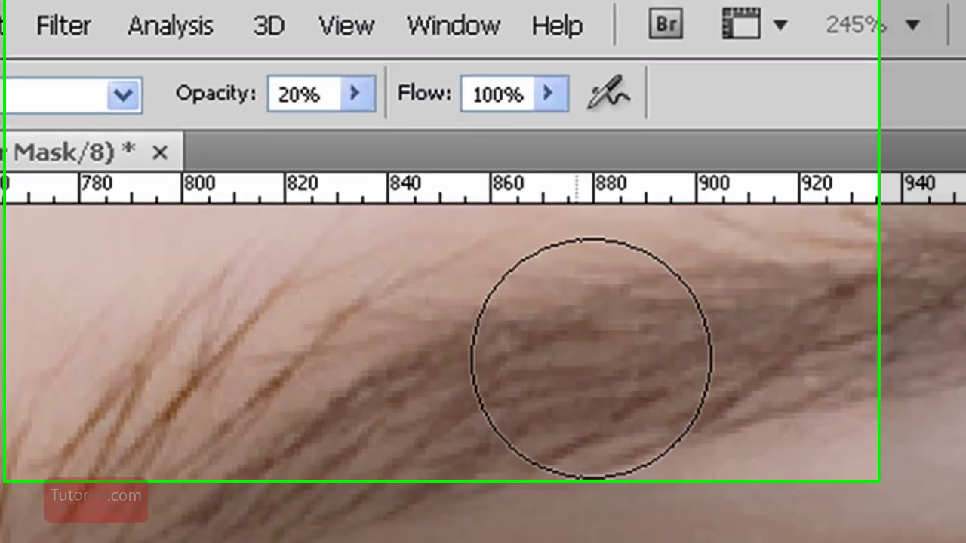
- Set the brush opacity to 100% and paint white over the eyes on the Curves 1 mask
click(389, 111)
drag(398, 171, 747, 174)
click(545, 306)
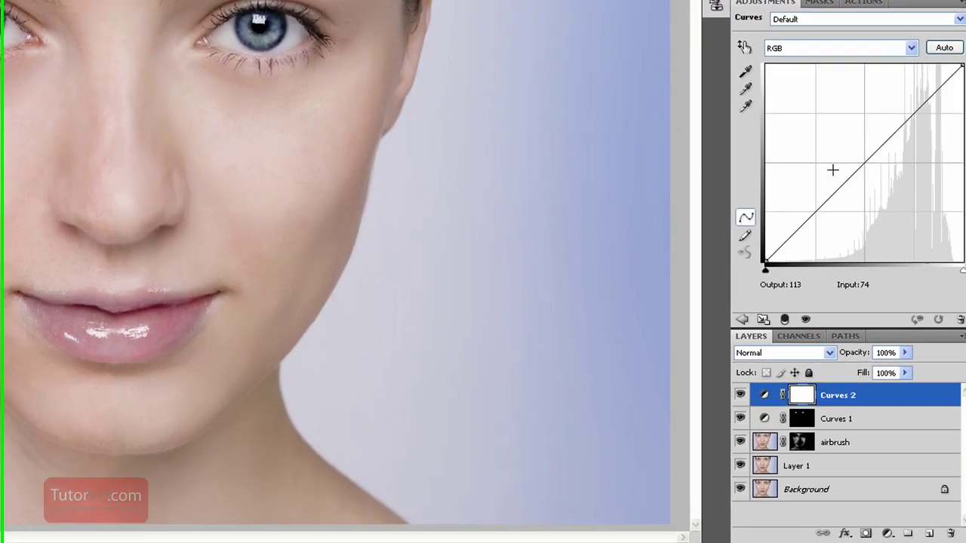
- Shape the Curves 2 layer into a gentle S-curve, with the highlight point at input 204, output 211, and invert its mask to black
drag(824, 196, 829, 202)
drag(909, 112, 914, 97)
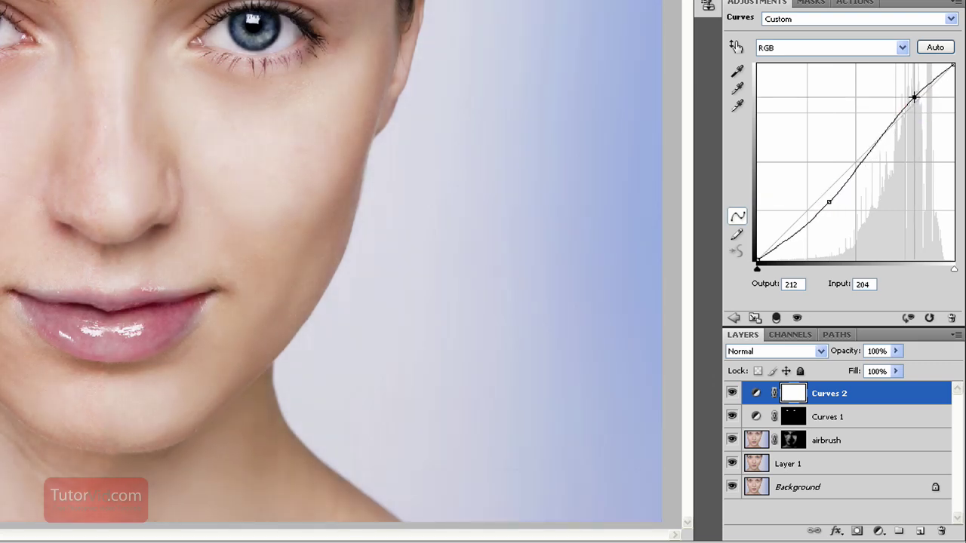
key(ctrl+i)
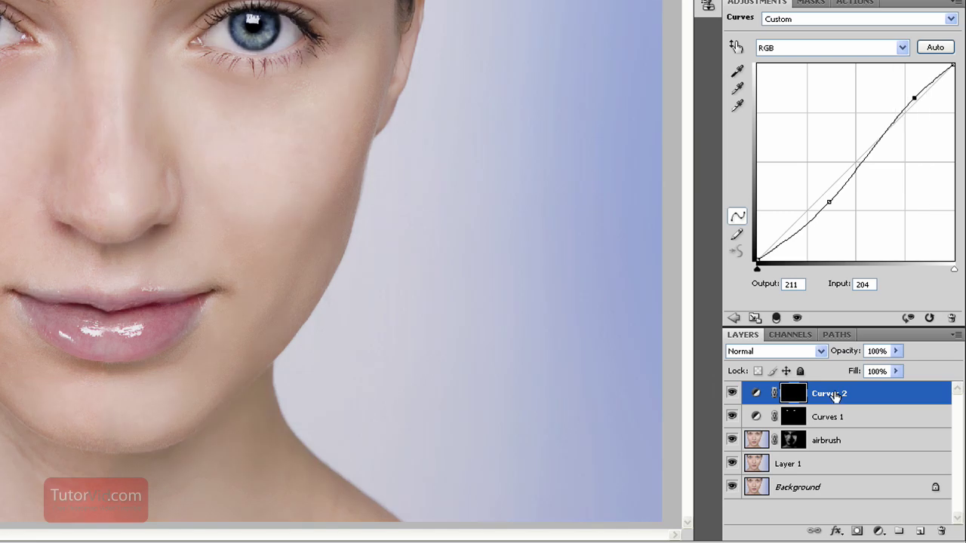
- Paint white over the lips on the Curves 2 mask with the brush at 100% opacity
drag(167, 348, 168, 348)
key(b)
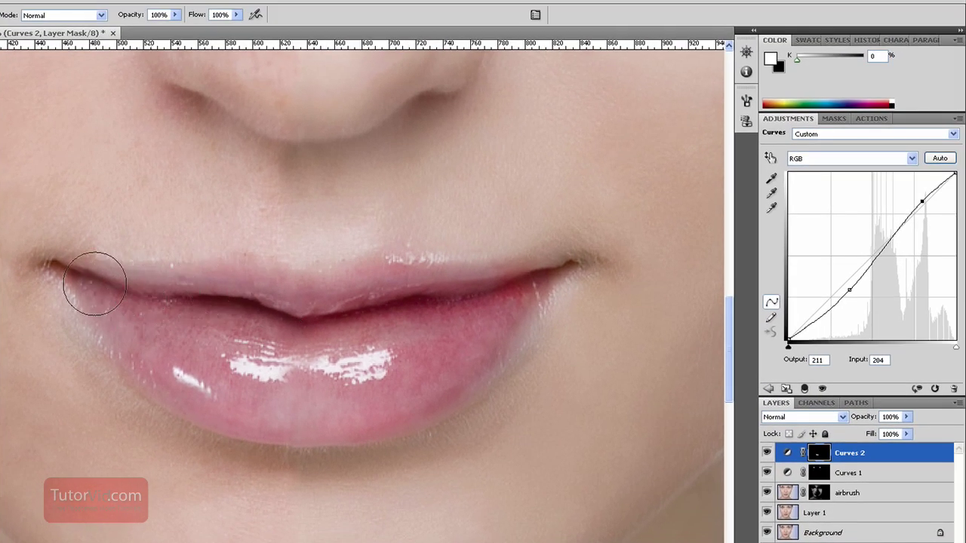
- Remove the shadow point from the Curves 2 curve and place a new one at input 92, output 67
key(ctrl+minus)
key(ctrl+minus)
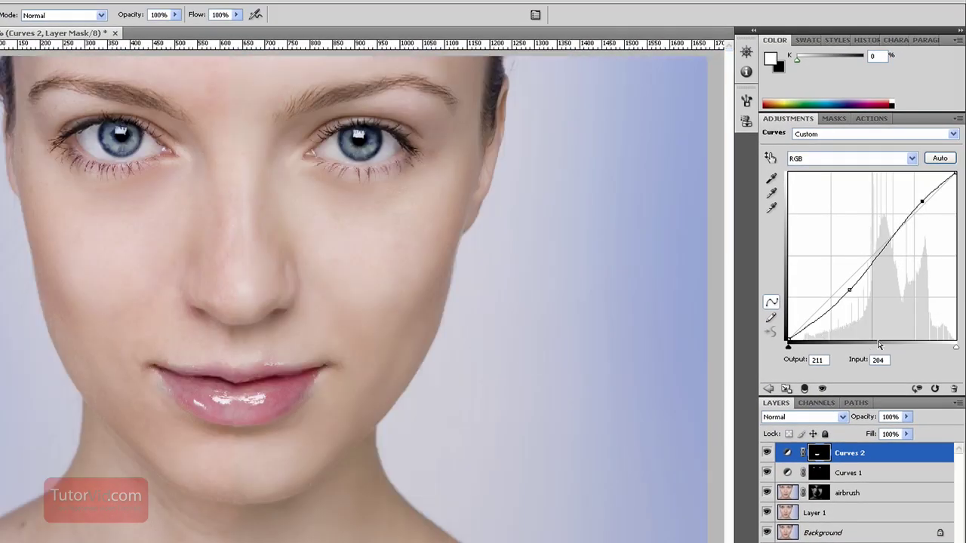
drag(850, 291, 741, 318)
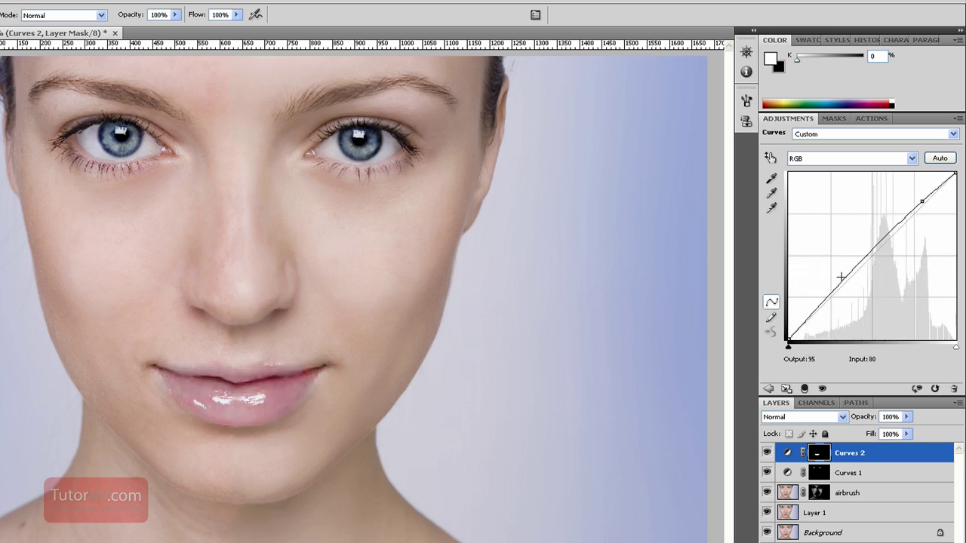
drag(841, 284, 849, 295)
- Select Layer 1 and set up the Burn tool with its range set to Midtones for work around the eye
key(ctrl+minus)
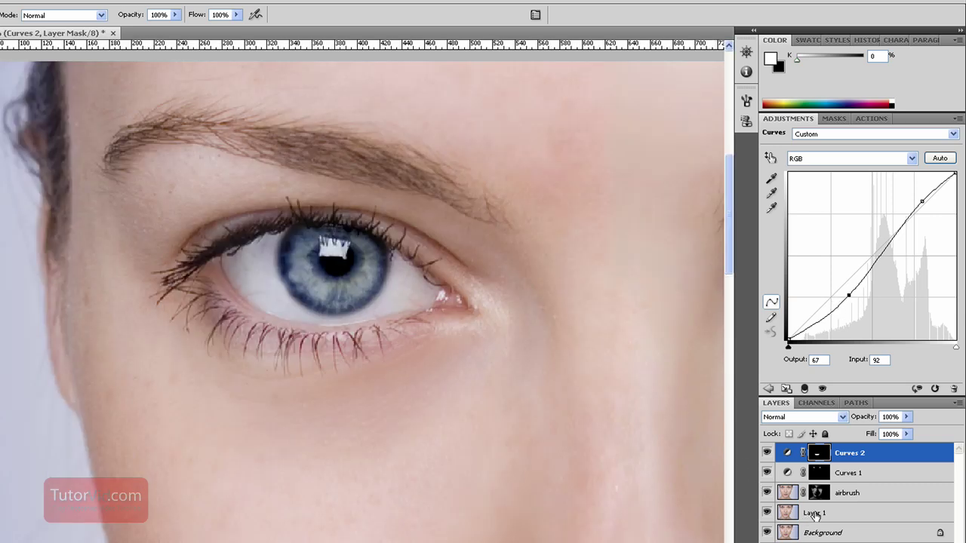
click(785, 502)
click(785, 515)
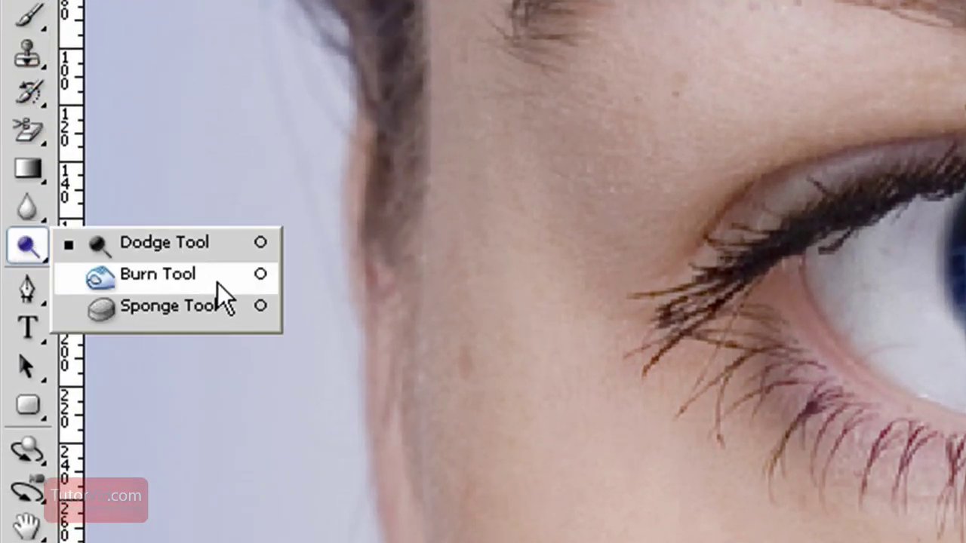
click(218, 283)
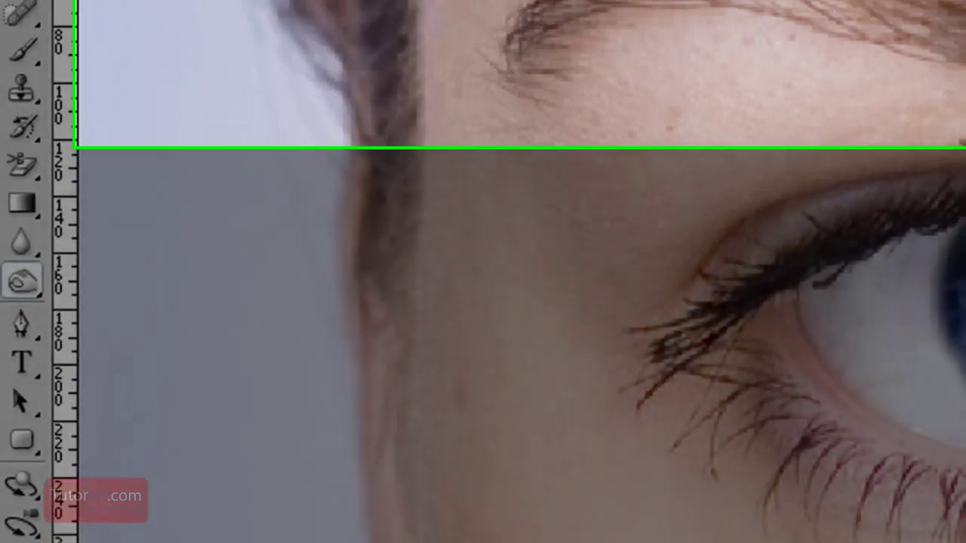
click(403, 8)
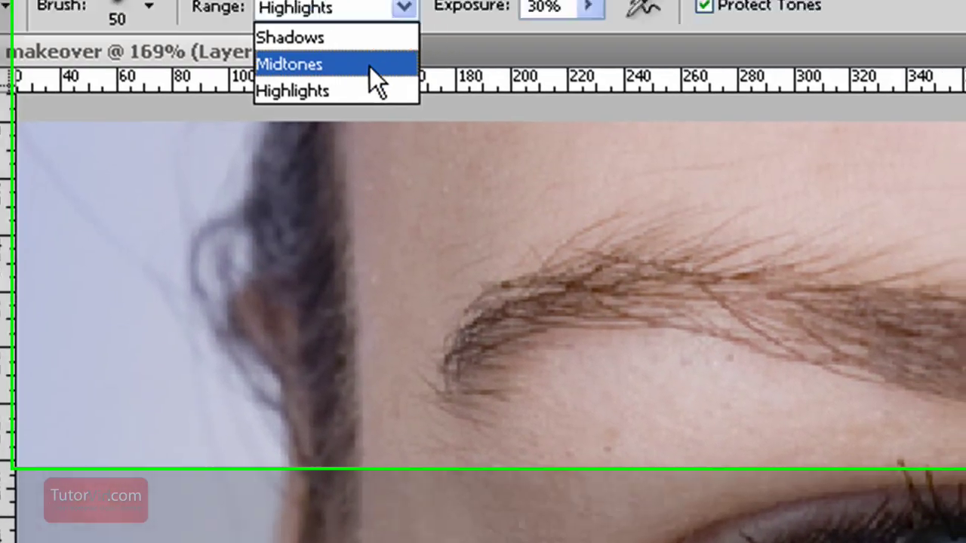
click(351, 117)
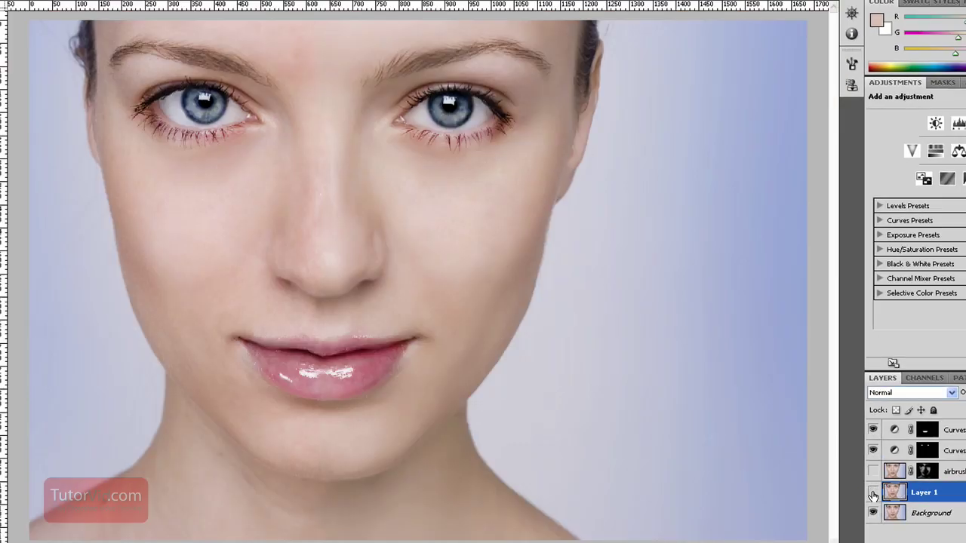
- Toggle the visibility of Layer 1 and the airbrush layer to compare the retouched skin with the original
click(873, 493)
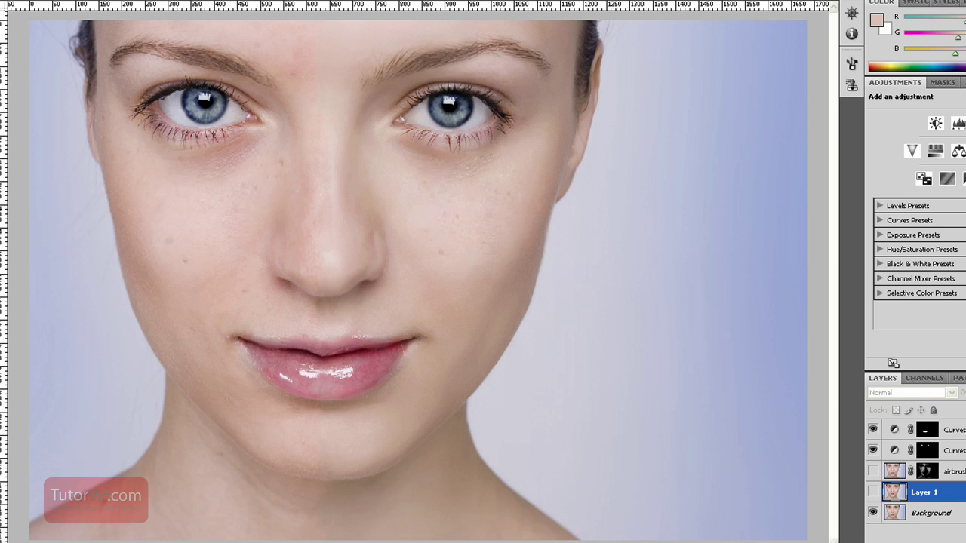
click(873, 471)
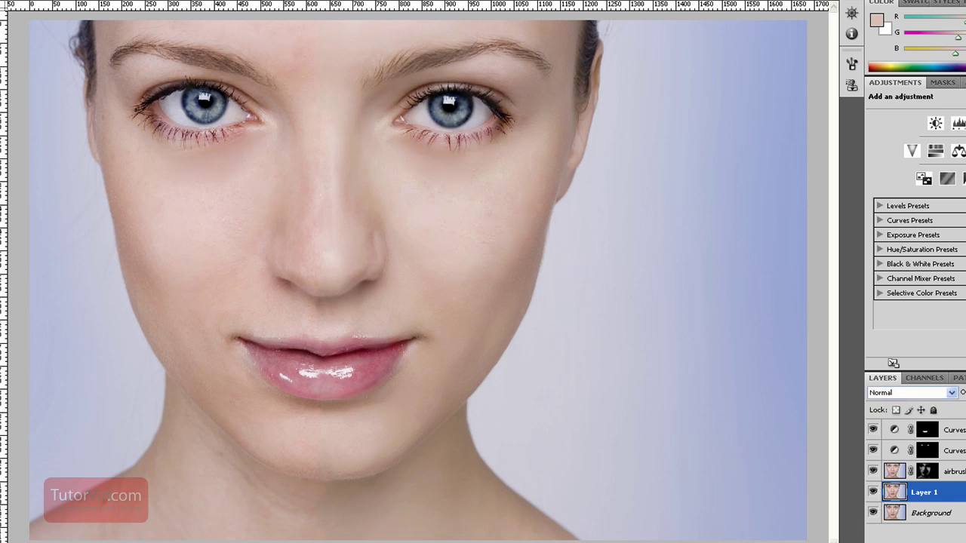